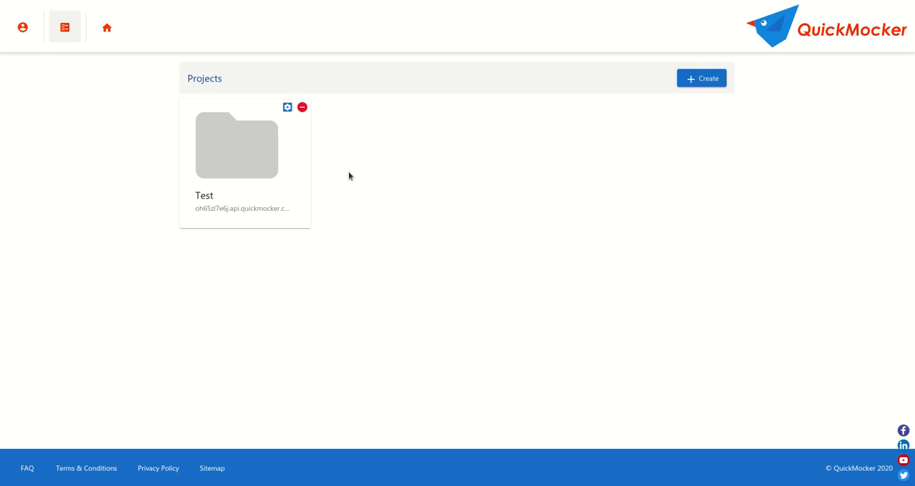
- Open the Test project and start a new endpoint that accepts the GET, PUT, DELETE and OPTIONS methods
{"action": "left_click", "coordinate": [276, 167]}
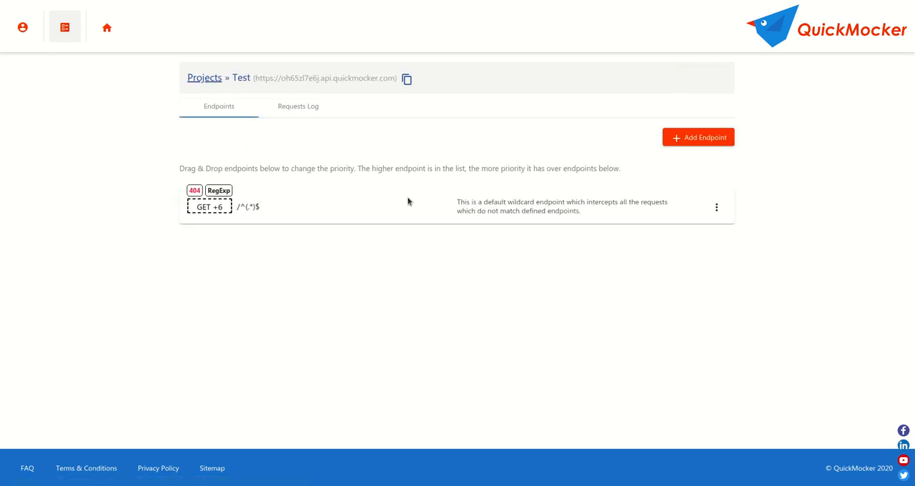
{"action": "left_click", "coordinate": [693, 138]}
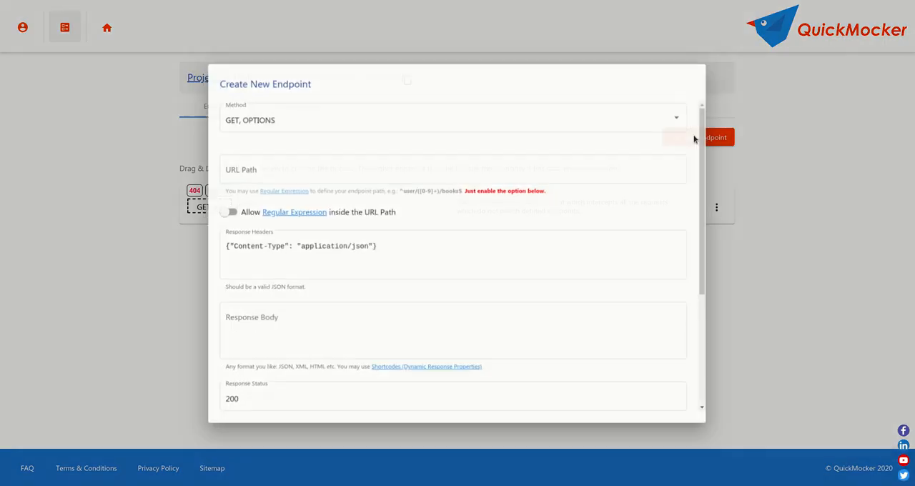
{"action": "left_click", "coordinate": [390, 120]}
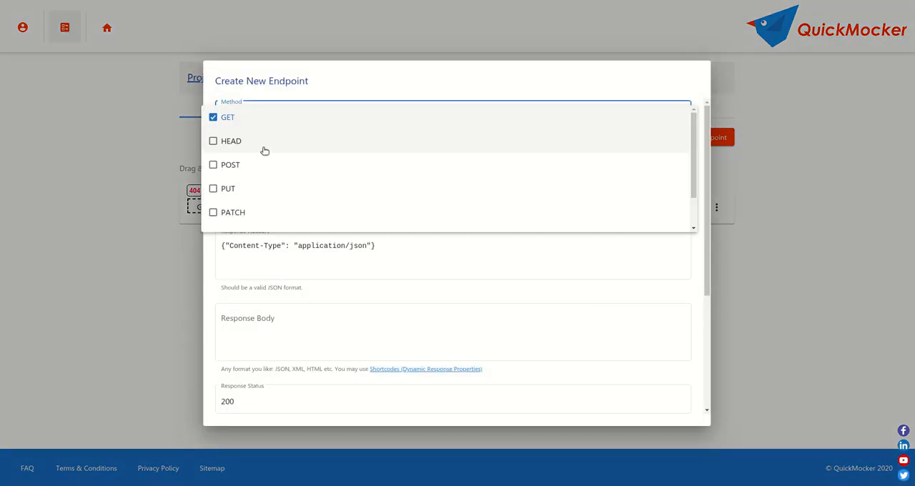
{"action": "left_click", "coordinate": [239, 189]}
{"action": "scroll", "coordinate": [296, 188], "scroll_direction": "down", "scroll_amount": 1}
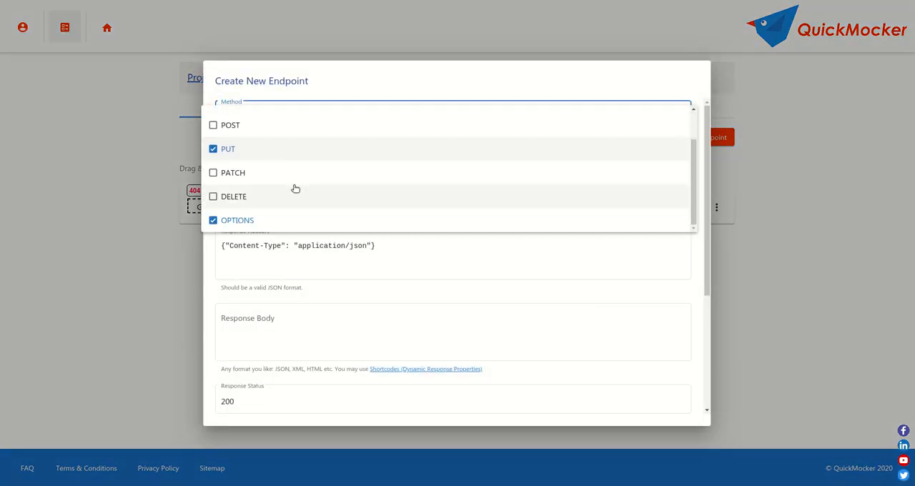
{"action": "left_click", "coordinate": [241, 201]}
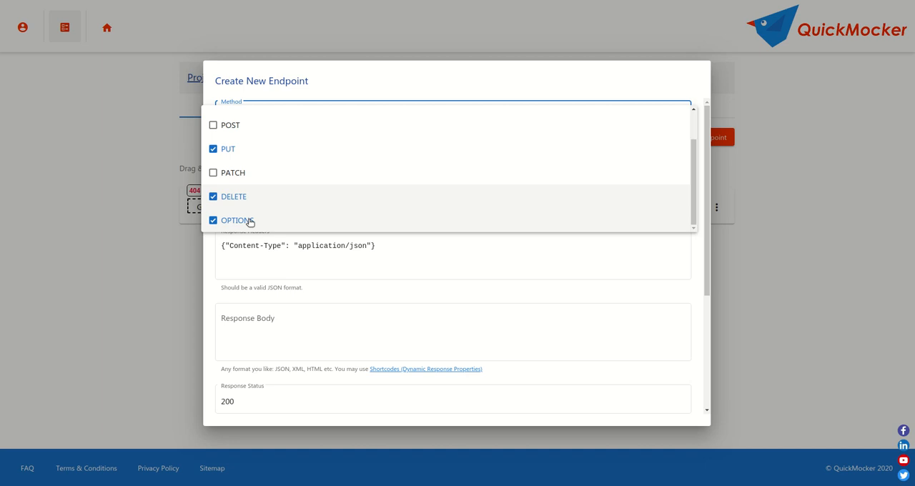
{"action": "left_click", "coordinate": [321, 82]}
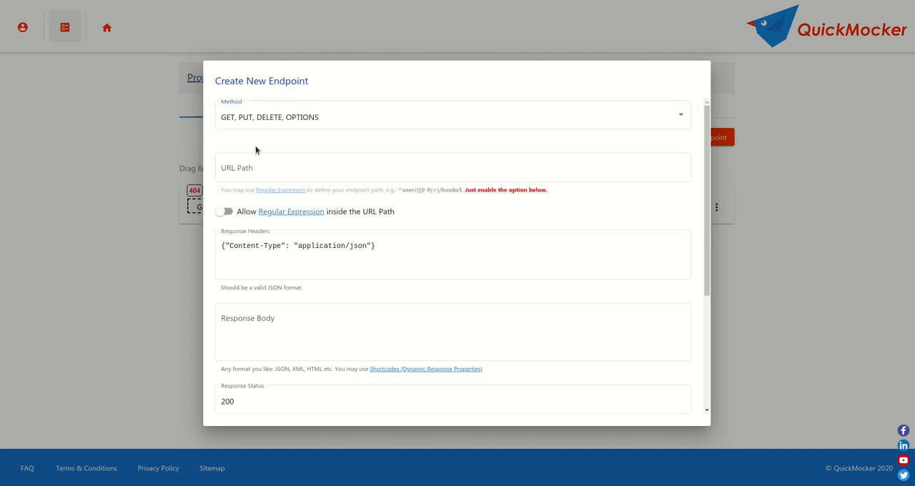
- Set the URL path to ^user/([0-9A-z]+)$ and allow regular expressions in it
{"action": "left_click", "coordinate": [251, 166]}
{"action": "type", "text": "^"}
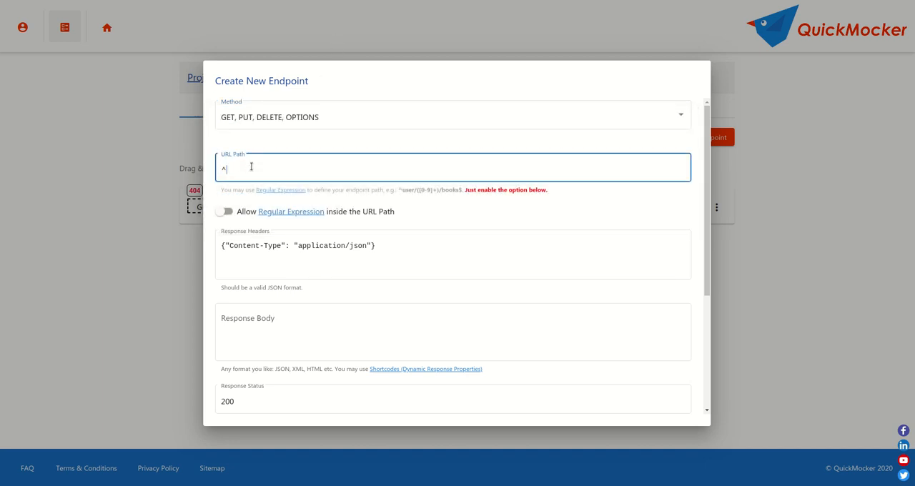
{"action": "type", "text": "user/[]"}
{"action": "type", "text": "0-9A-z"}
{"action": "key", "text": "shift+Left"}
{"action": "key", "text": "shift+Left"}
{"action": "key", "text": "shift+Left"}
{"action": "key", "text": "shift+Left"}
{"action": "key", "text": "shift+Left"}
{"action": "key", "text": "shift+Left"}
{"action": "key", "text": "shift+Left"}
{"action": "key", "text": "shift+Left"}
{"action": "key", "text": "shift+Left"}
{"action": "key", "text": "BackSpace"}
{"action": "type", "text": "("}
{"action": "type", "text": "[0-9A-z]+"}
{"action": "type", "text": ")"}
{"action": "left_click", "coordinate": [224, 213]}
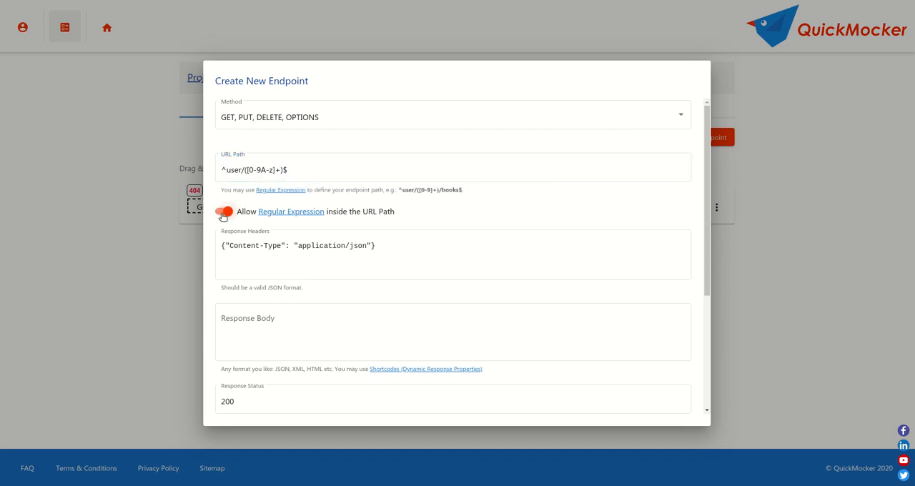
- Begin a JSON response body in braces with the property "user_id": "(urlParam:0)", ending in a comma
{"action": "left_click", "coordinate": [276, 331]}
{"action": "type", "text": "{}"}
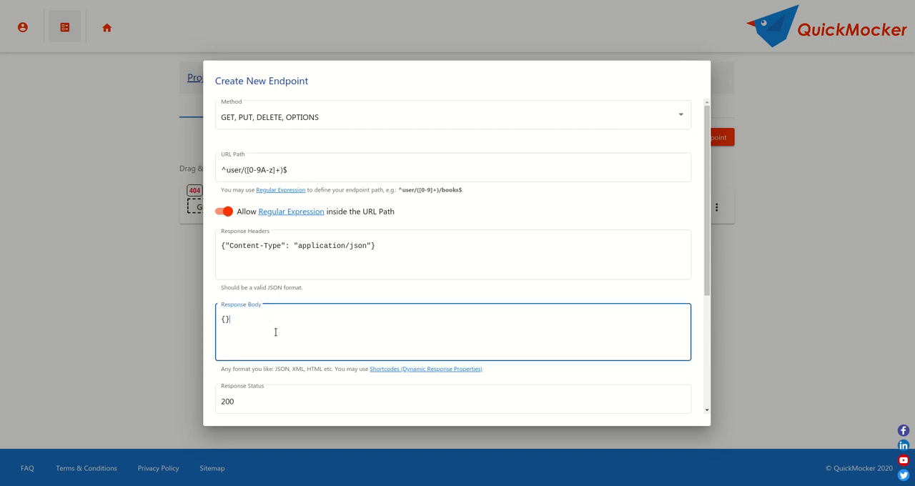
{"action": "key", "text": "Return"}
{"action": "type", "text": "\"\""}
{"action": "type", "text": "user_id"}
{"action": "type", "text": ": \"\""}
{"action": "type", "text": "()"}
{"action": "type", "text": "urlP"}
{"action": "type", "text": "aram"}
{"action": "type", "text": ":0"}
{"action": "type", "text": "0"}
{"action": "type", "text": ","}
- Add the property "confirmation_code": "(randomNumber:1000:9999)" on a new line of the response body
{"action": "key", "text": "Return"}
{"action": "type", "text": "\"confirmation_"}
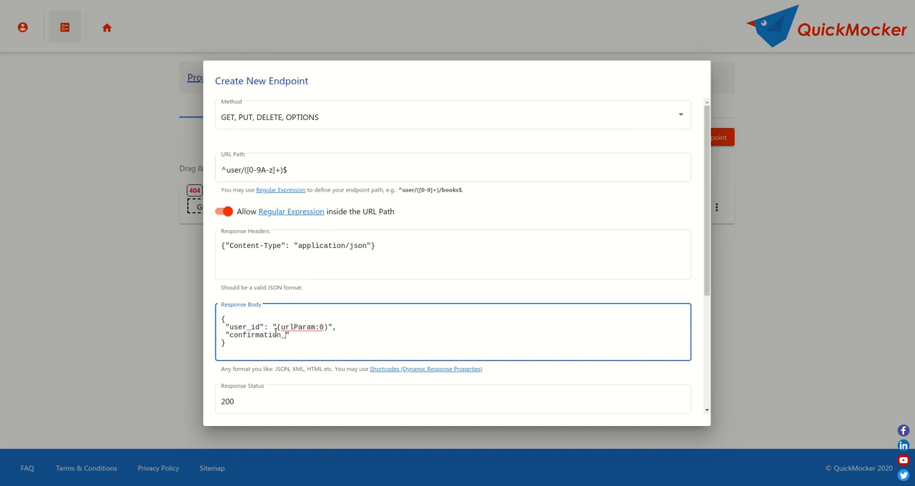
{"action": "type", "text": "code\""}
{"action": "type", "text": ": \"()\""}
{"action": "key", "text": "Left"}
{"action": "type", "text": "()randomNumber:1000:9999"}
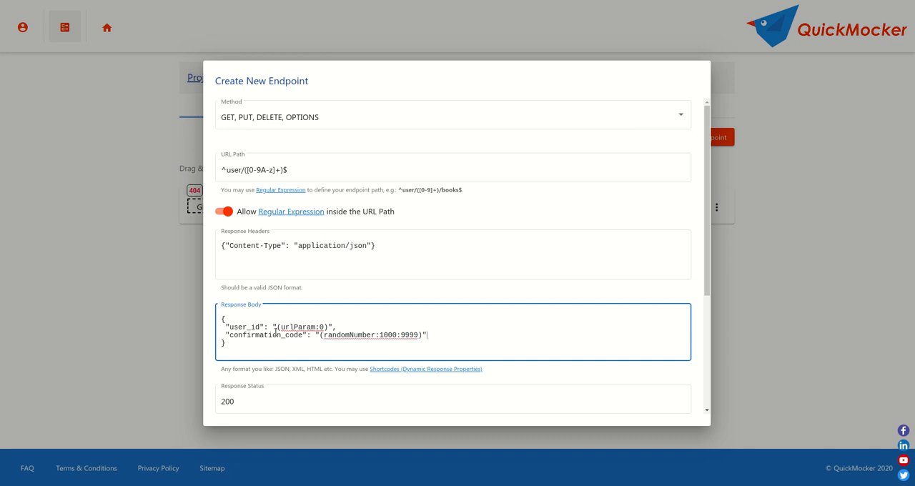
- Add the property "name": "Test" as the last line of the JSON and copy the whole response body
{"action": "key", "text": "Return"}
{"action": "type", "text": "\"\""}
{"action": "type", "text": "name"}
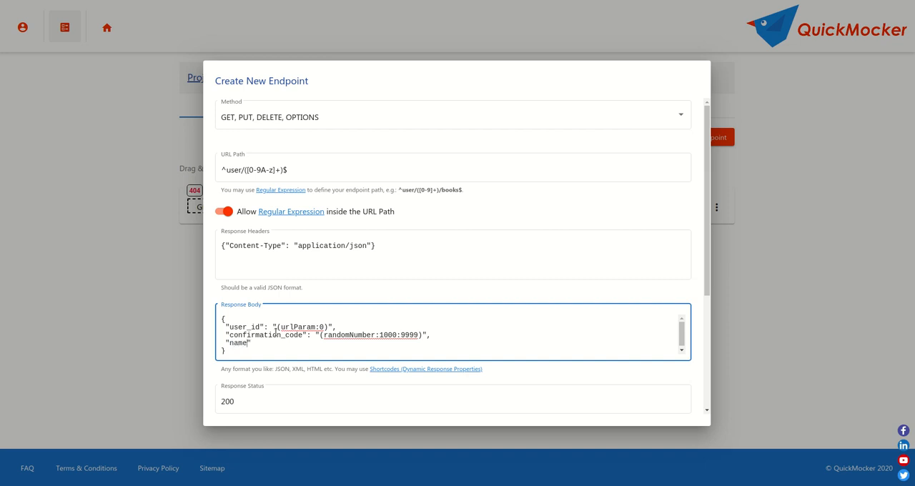
{"action": "type", "text": ": \"\""}
{"action": "type", "text": "Test"}
{"action": "key", "text": "ctrl+a"}
{"action": "key", "text": "ctrl+c"}
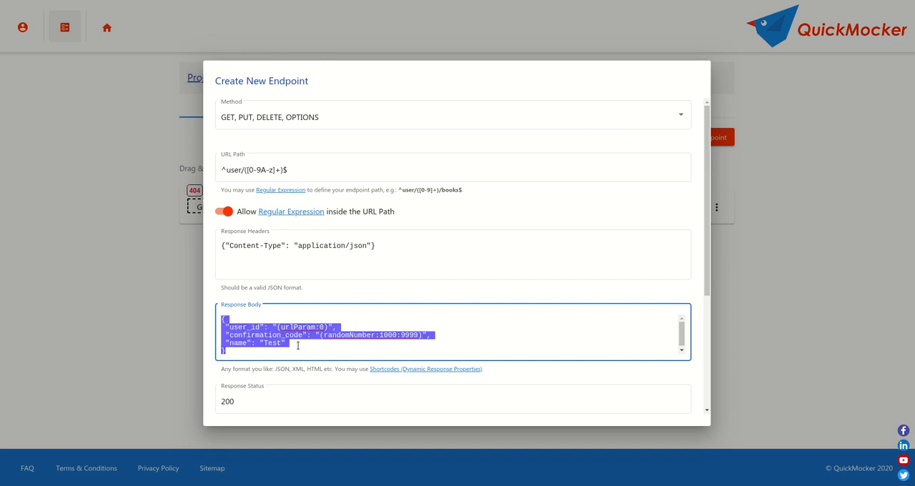
{"action": "left_click", "coordinate": [275, 398]}
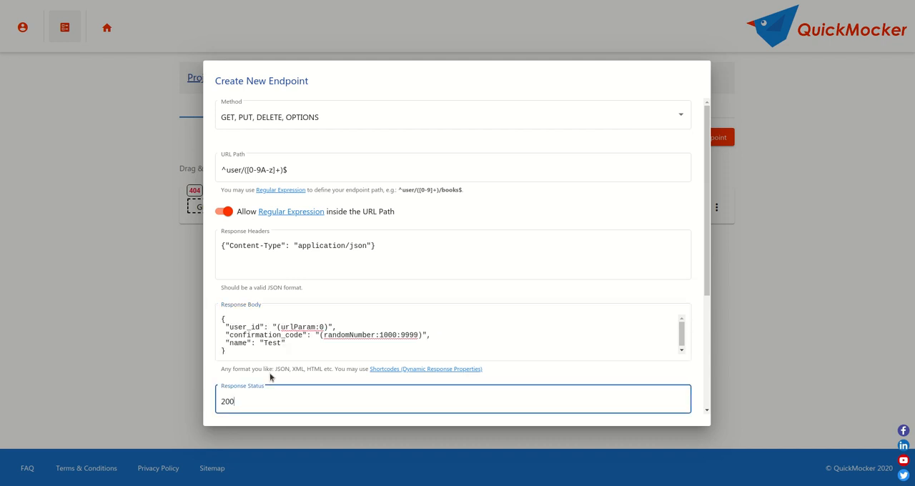
- Enter the description "User dynamic: read, update, delete" and create the endpoint
{"action": "scroll", "coordinate": [270, 378], "scroll_direction": "down", "scroll_amount": 3}
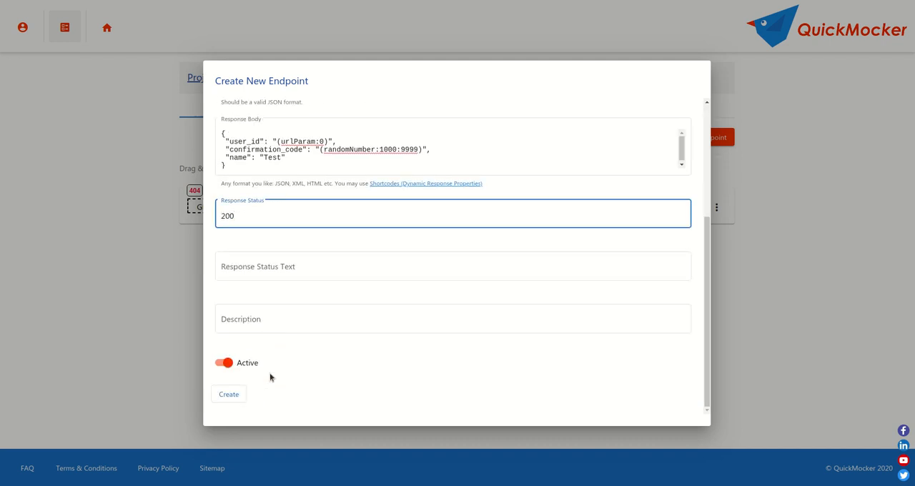
{"action": "left_click", "coordinate": [242, 319]}
{"action": "type", "text": "User dy"}
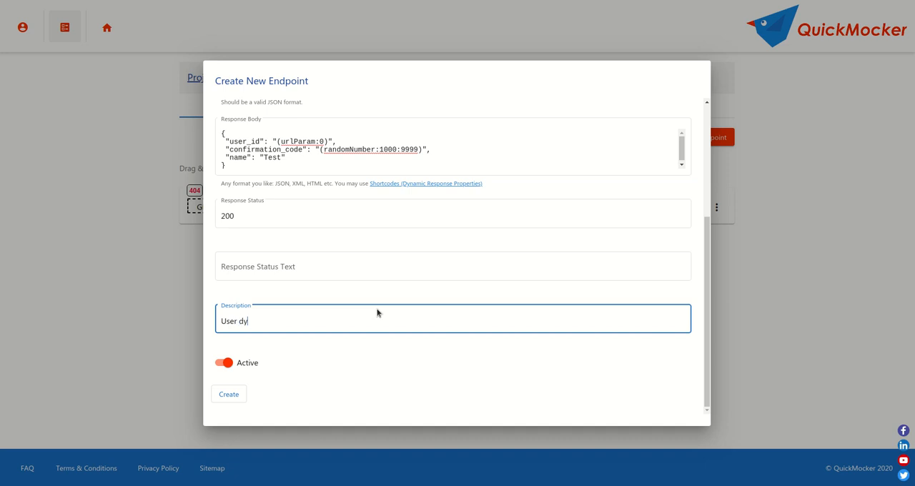
{"action": "type", "text": "namic: read, update, delete"}
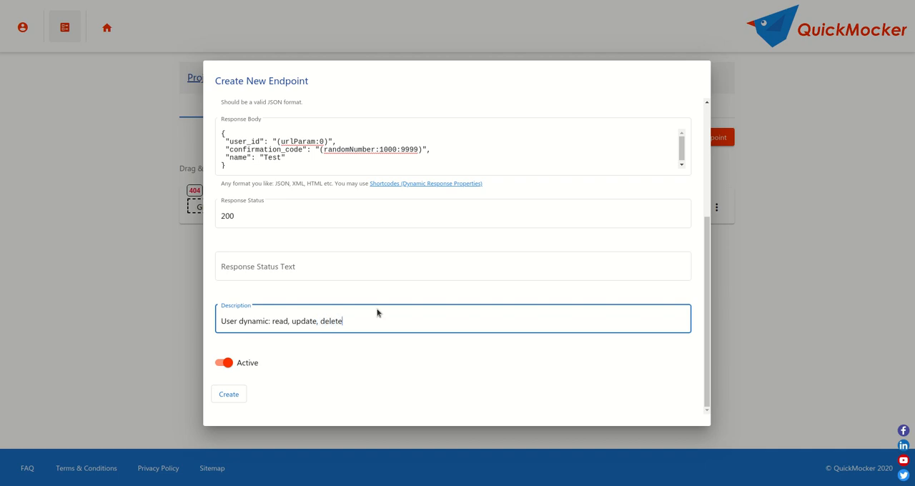
{"action": "left_click", "coordinate": [234, 397]}
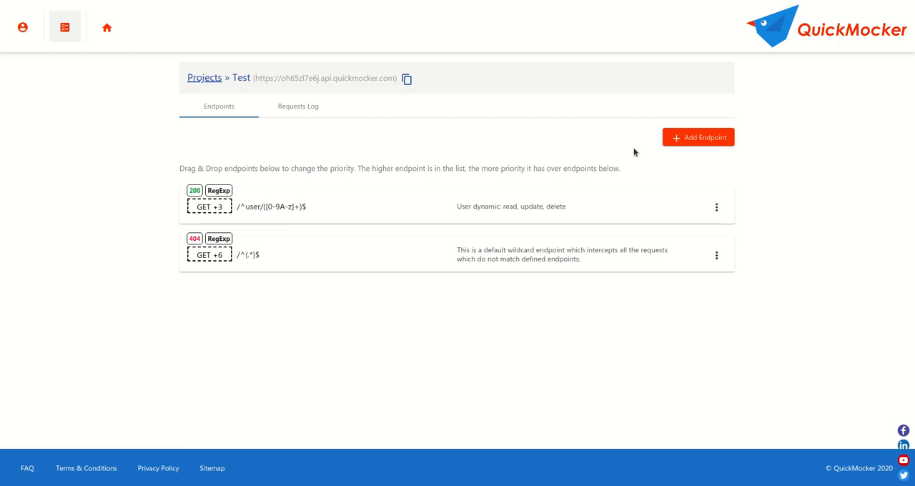
- Start a second endpoint that accepts the GET, PUT, DELETE and OPTIONS methods
{"action": "left_click", "coordinate": [690, 139]}
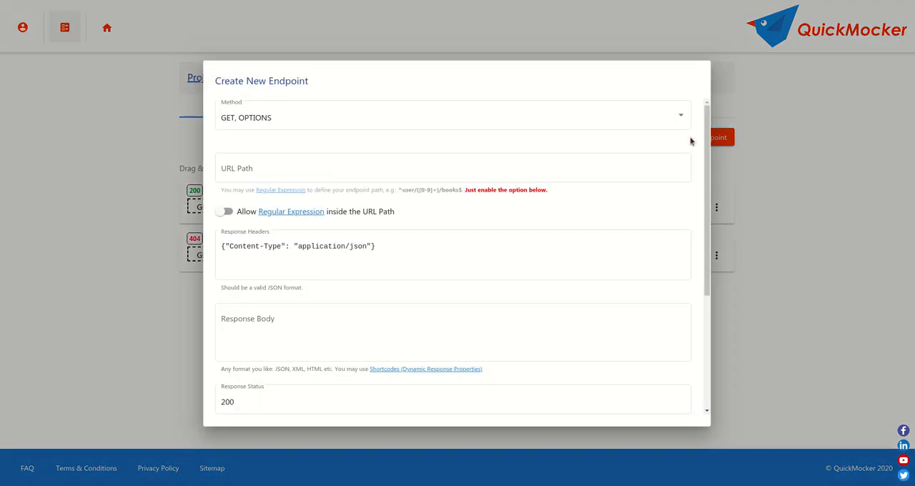
{"action": "left_click", "coordinate": [287, 115]}
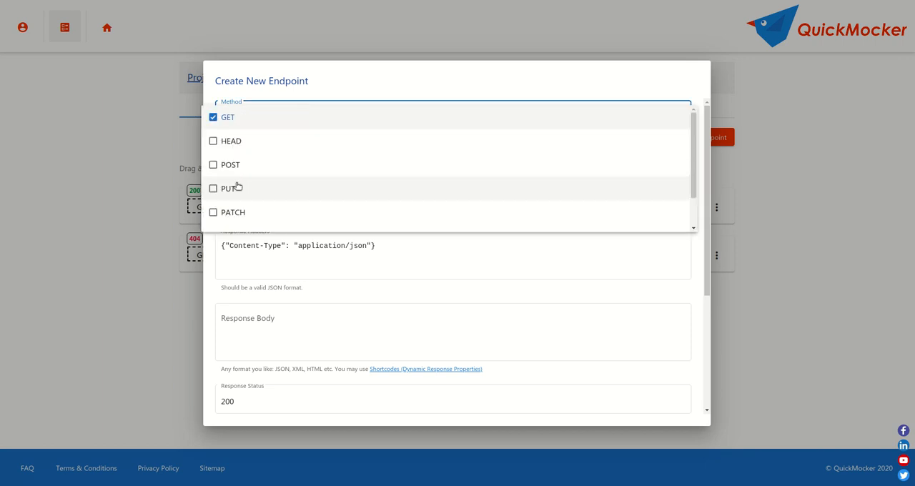
{"action": "left_click", "coordinate": [275, 188]}
{"action": "scroll", "coordinate": [285, 191], "scroll_direction": "down", "scroll_amount": 1}
{"action": "left_click", "coordinate": [240, 195]}
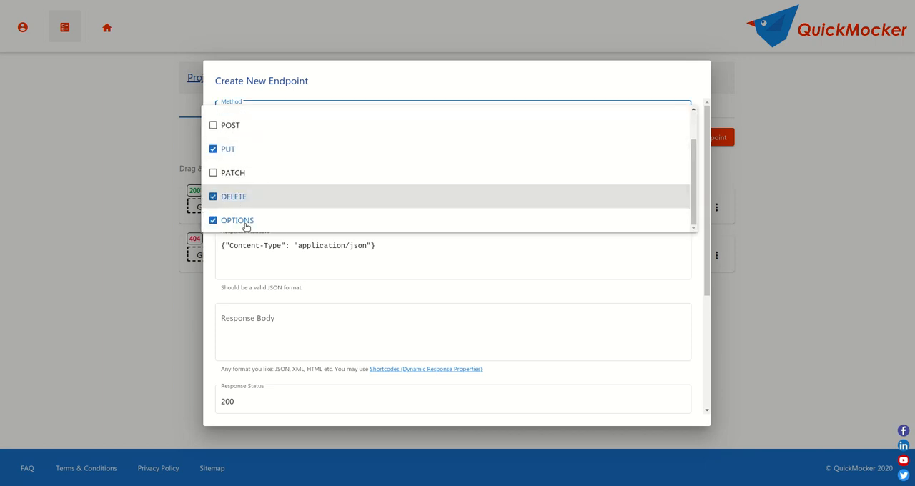
{"action": "left_click", "coordinate": [251, 253]}
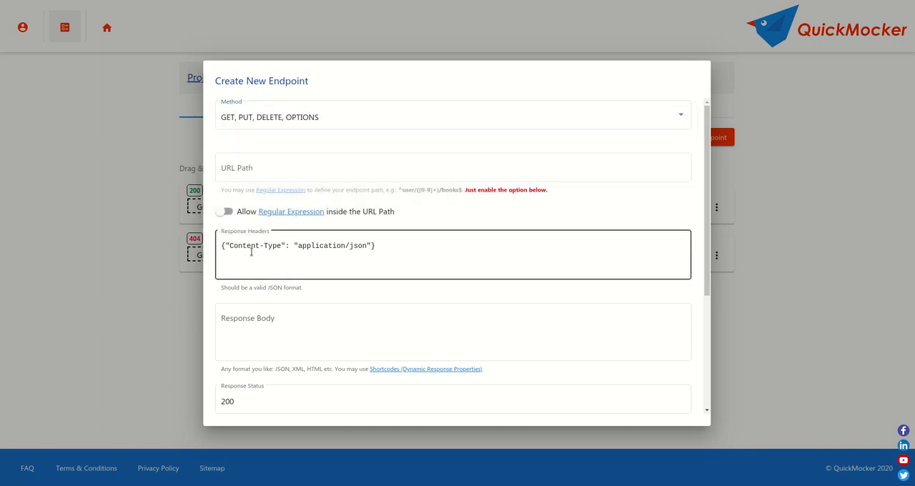
- Set the second endpoint's URL path to user/demo1
{"action": "left_click", "coordinate": [266, 166]}
{"action": "type", "text": "user"}
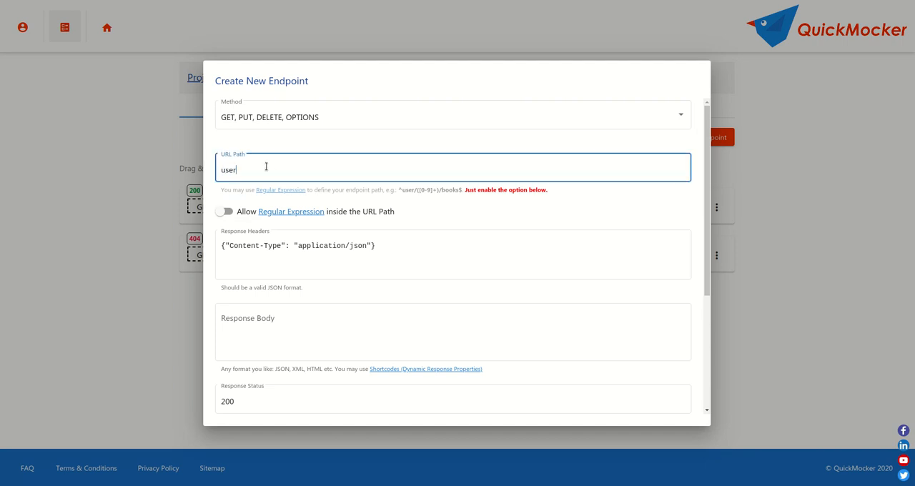
{"action": "type", "text": "/demo1"}
- Paste the copied JSON as the response body and change user_id to demo1 and name to Demo
{"action": "left_click", "coordinate": [276, 328]}
{"action": "key", "text": "ctrl+v"}
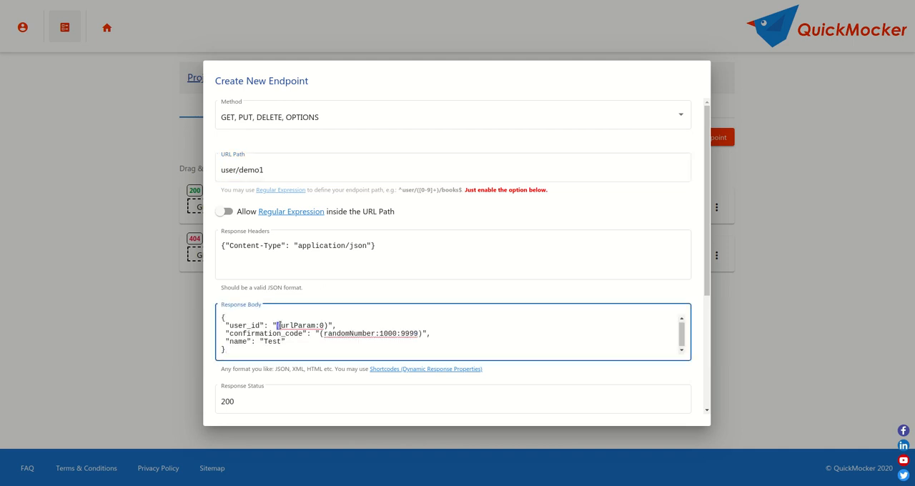
{"action": "left_click_drag", "start_coordinate": [278, 326], "coordinate": [324, 326]}
{"action": "type", "text": "demo1"}
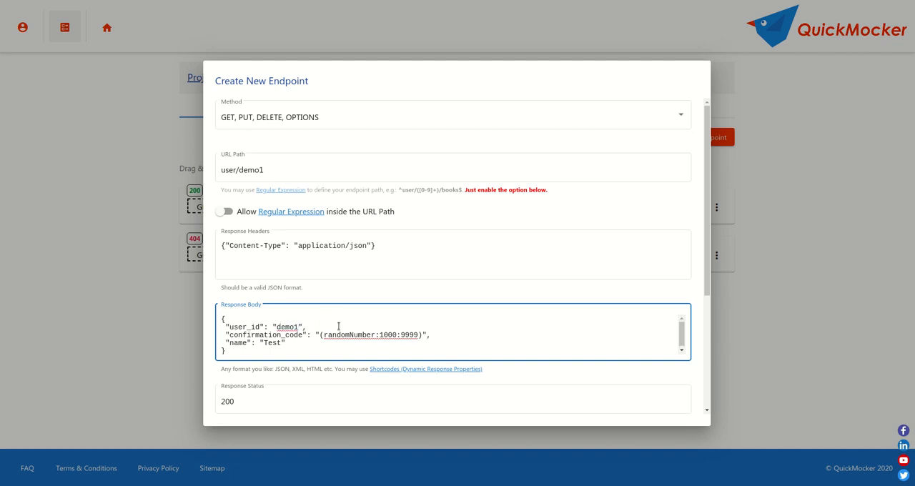
{"action": "double_click", "coordinate": [271, 344]}
{"action": "type", "text": "Demo"}
- Enter the description "User static: read, update, delete" and create the endpoint
{"action": "left_click", "coordinate": [265, 402]}
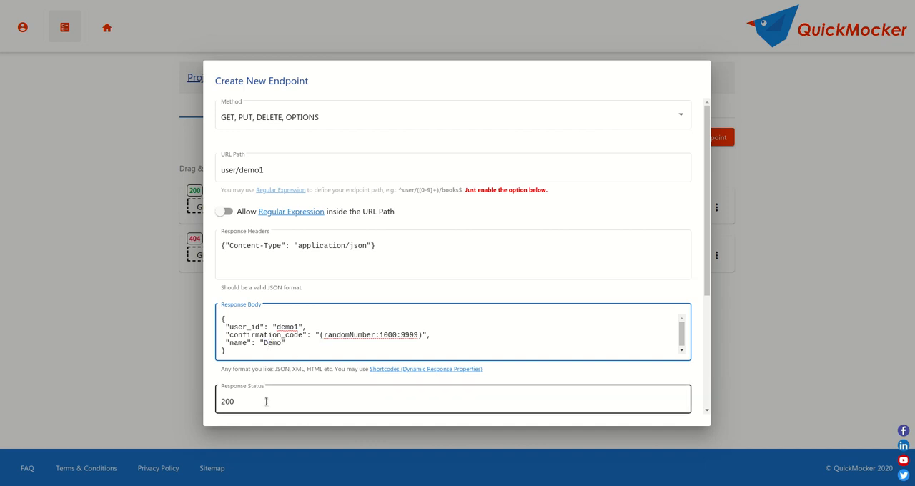
{"action": "left_click", "coordinate": [314, 379]}
{"action": "scroll", "coordinate": [315, 379], "scroll_direction": "down", "scroll_amount": 3}
{"action": "left_click", "coordinate": [268, 318]}
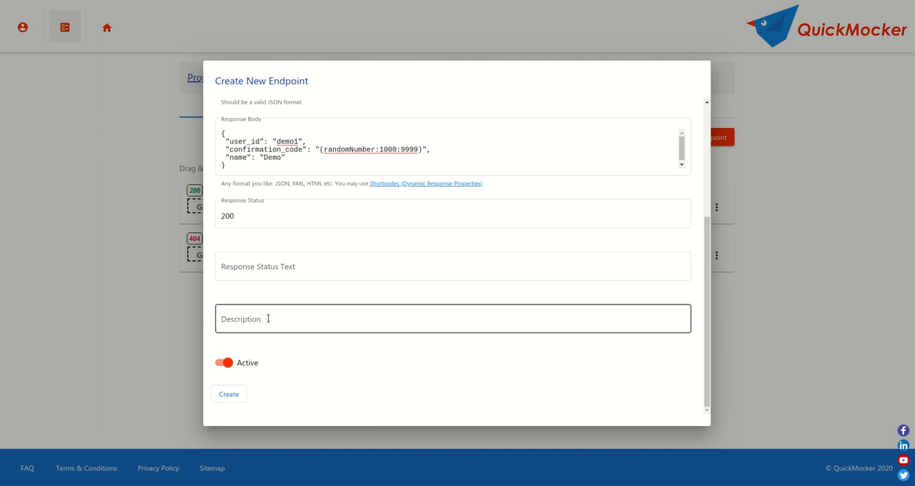
{"action": "type", "text": "User static: read"}
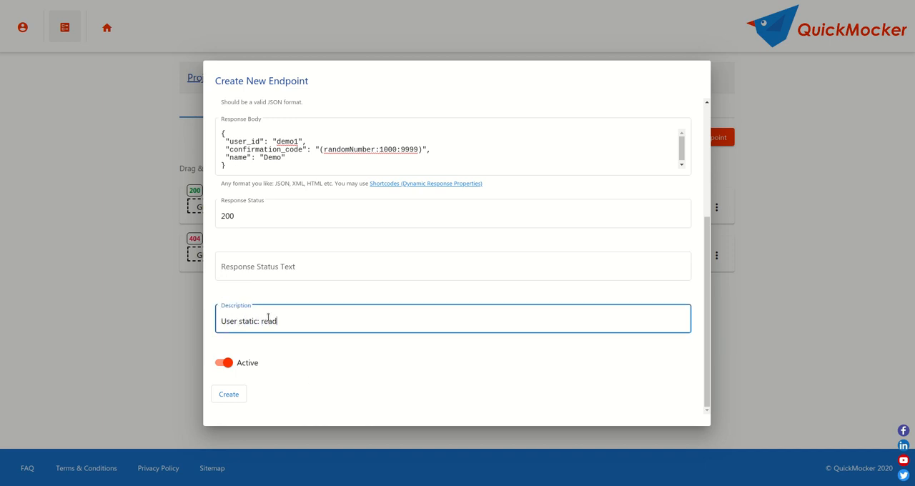
{"action": "type", "text": ", update, delete"}
{"action": "left_click", "coordinate": [228, 394]}
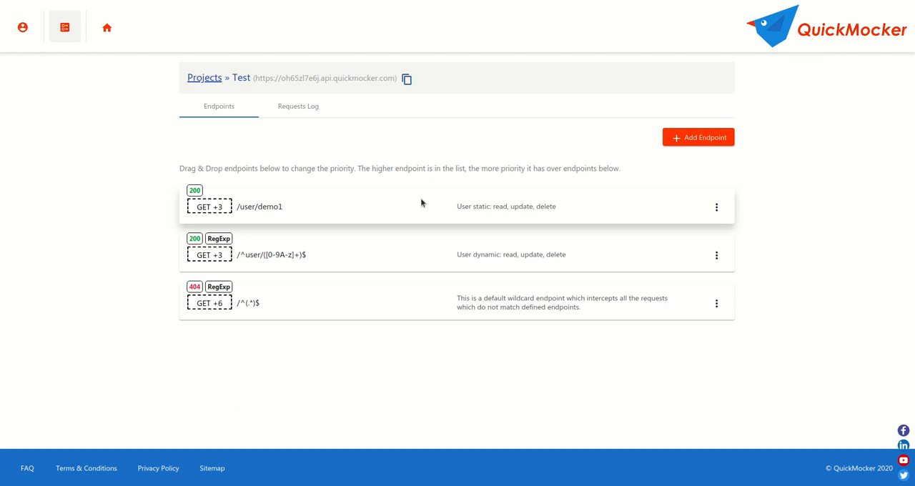
- Move the /user/demo1 endpoint below the dynamic user endpoint in the priority list
{"action": "left_click_drag", "start_coordinate": [433, 208], "coordinate": [431, 250]}
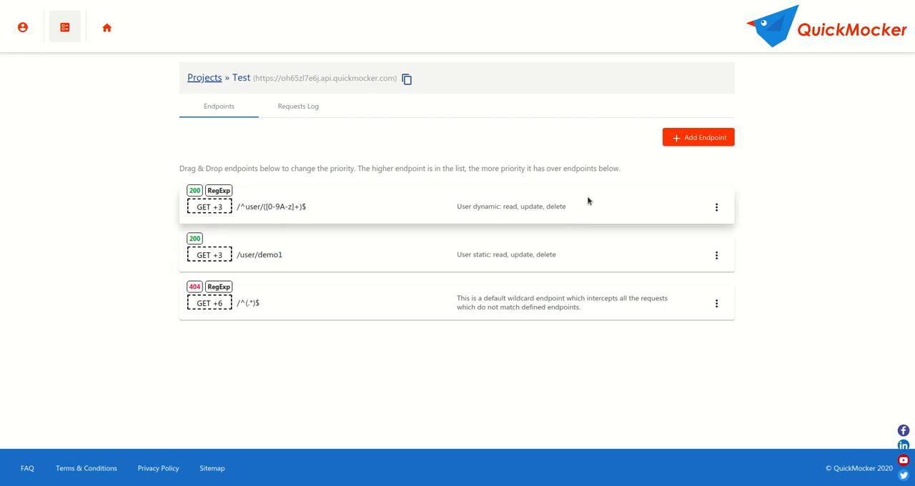
- Start a third endpoint that accepts only POST and OPTIONS, with the URL path user
{"action": "left_click", "coordinate": [694, 138]}
{"action": "left_click", "coordinate": [350, 118]}
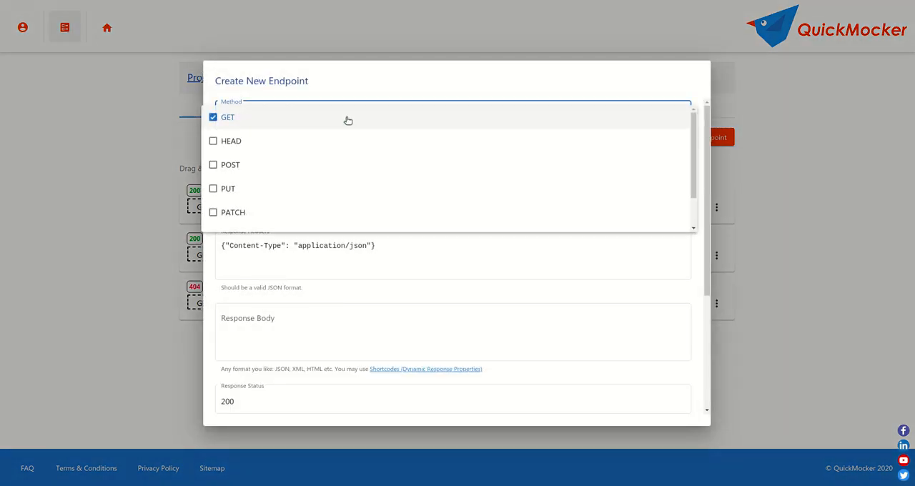
{"action": "left_click", "coordinate": [244, 167]}
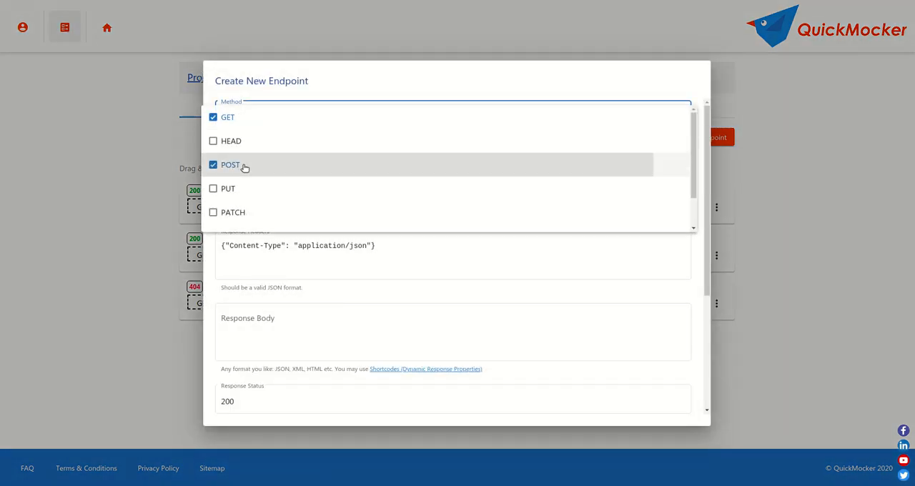
{"action": "left_click", "coordinate": [278, 128]}
{"action": "scroll", "coordinate": [339, 170], "scroll_direction": "down", "scroll_amount": 1}
{"action": "left_click", "coordinate": [334, 228]}
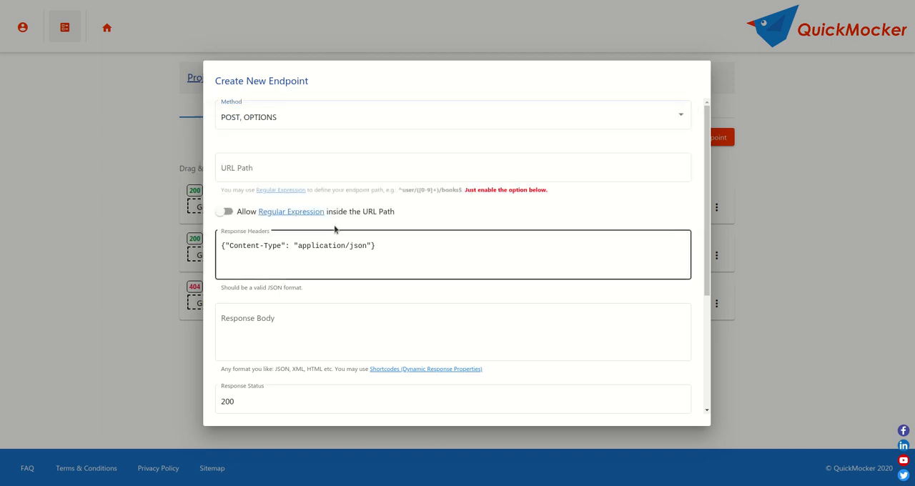
{"action": "left_click", "coordinate": [300, 172]}
{"action": "type", "text": "user"}
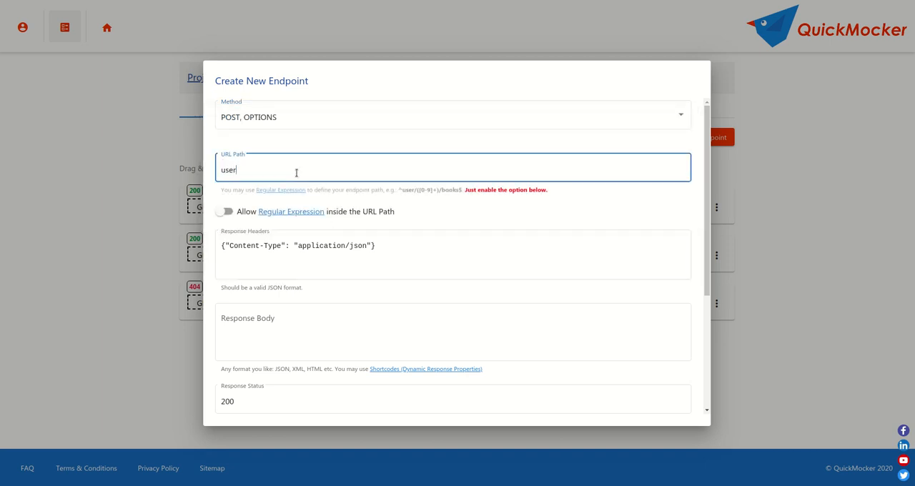
- Paste the copied JSON as the response body and change the user_id value to (uniqueId)
{"action": "left_click", "coordinate": [346, 328]}
{"action": "type", "text": "{  \"user_id\": \"(urlParam:0)\",  \"confirmation_code\": \"(randomNumber:1000:9999)\",  \"name\": \"Test\" }"}
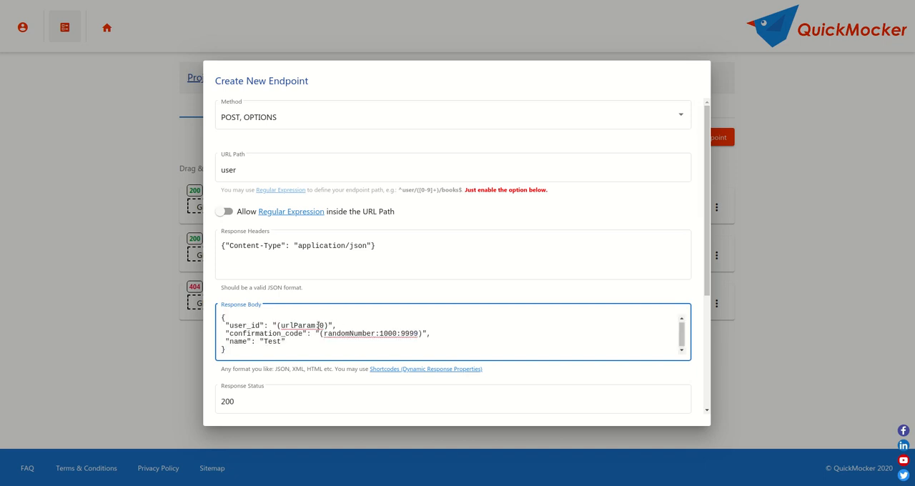
{"action": "left_click_drag", "start_coordinate": [318, 325], "coordinate": [281, 325]}
{"action": "double_click", "coordinate": [315, 325]}
{"action": "type", "text": "uniq"}
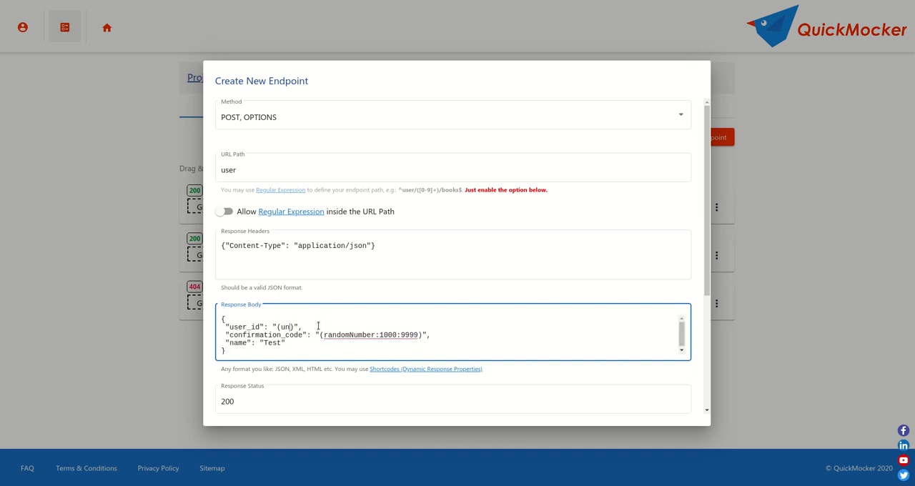
{"action": "type", "text": "ueId"}
{"action": "double_click", "coordinate": [304, 327]}
{"action": "left_click", "coordinate": [312, 346]}
- Set the response status to 201, enter the description "User: create" and create the endpoint
{"action": "left_click", "coordinate": [291, 401]}
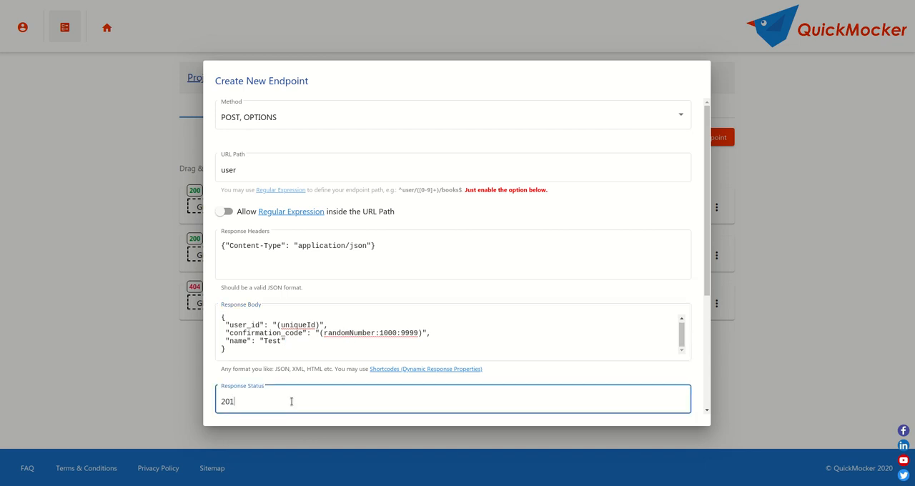
{"action": "left_click", "coordinate": [336, 373]}
{"action": "scroll", "coordinate": [336, 372], "scroll_direction": "down", "scroll_amount": 3}
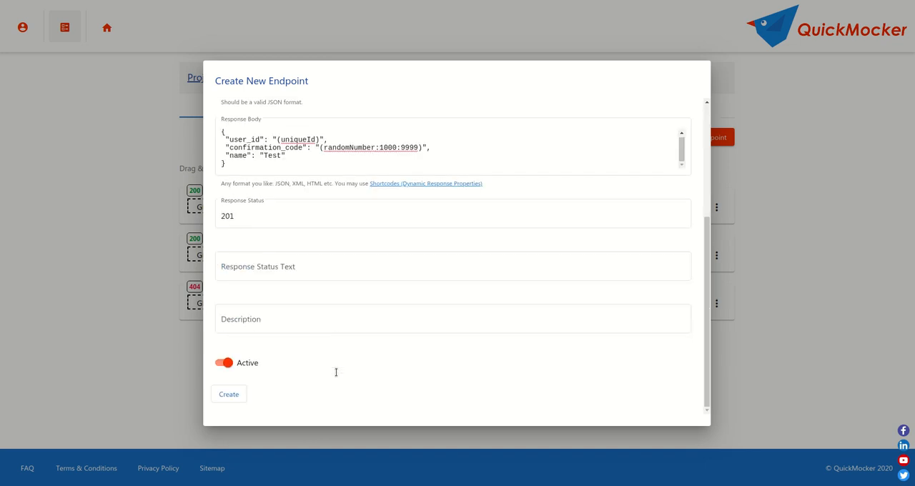
{"action": "left_click", "coordinate": [309, 318]}
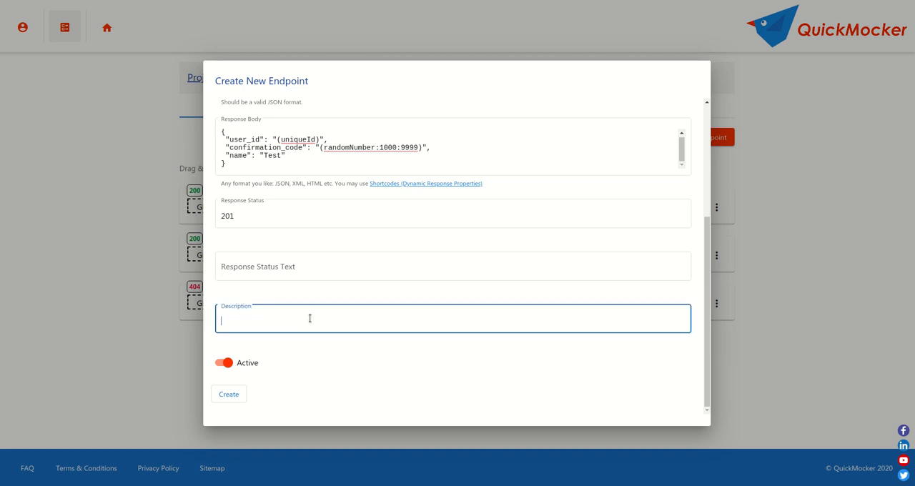
{"action": "type", "text": "User: create"}
{"action": "left_click", "coordinate": [228, 395]}
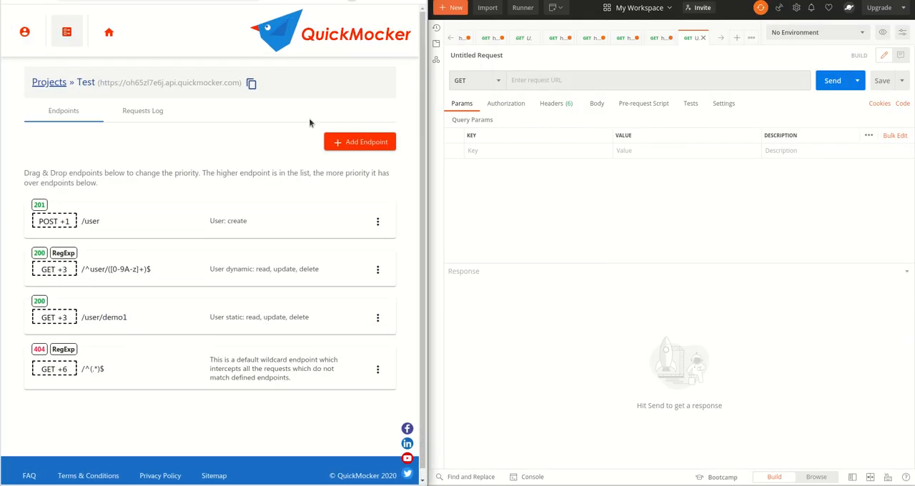
- Open the requests log, copy the Test project's base URL into the Postman request and append /user
{"action": "left_click", "coordinate": [156, 111]}
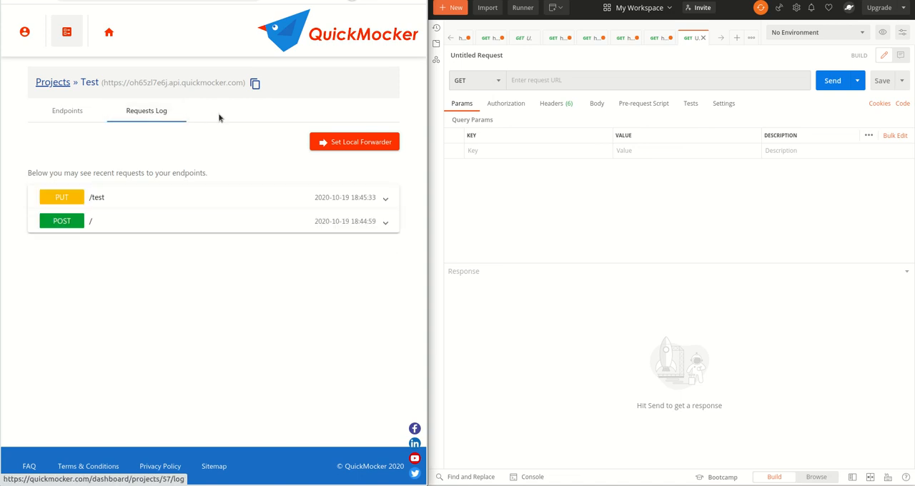
{"action": "left_click", "coordinate": [256, 85]}
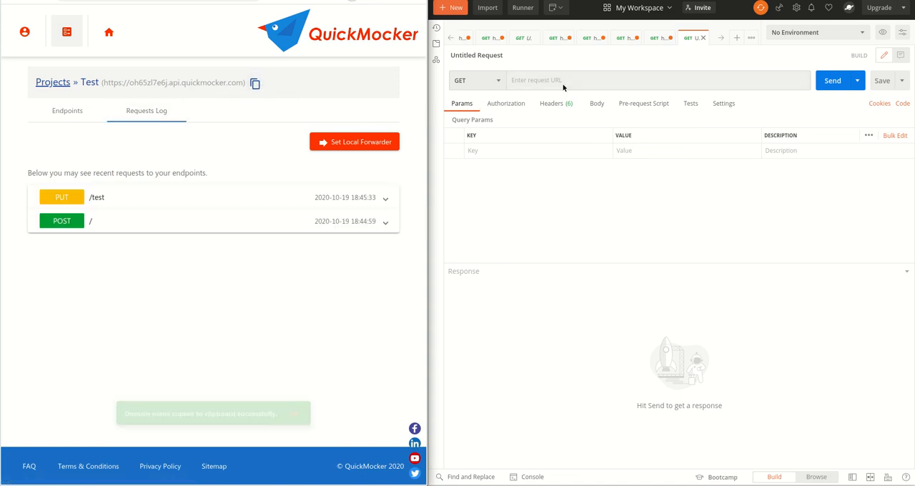
{"action": "left_click", "coordinate": [575, 81]}
{"action": "key", "text": "ctrl+v"}
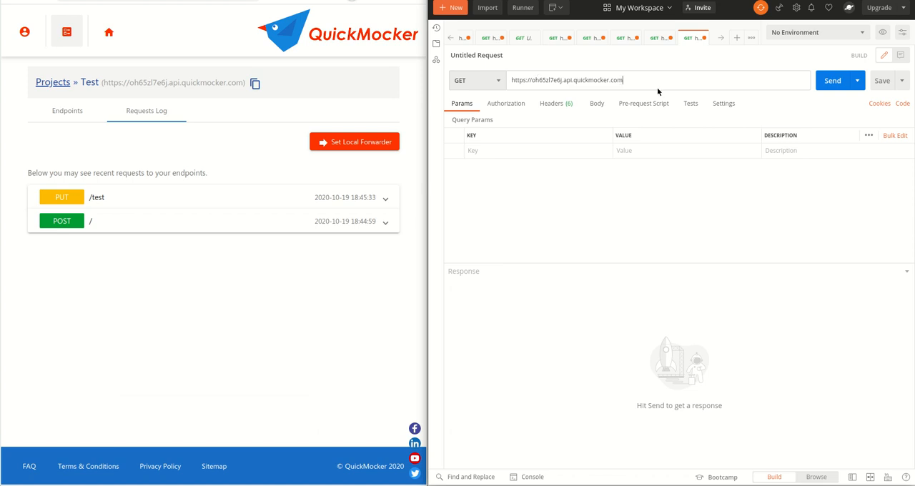
{"action": "type", "text": "/user"}
- Send a POST request to /user and check the confirmation_code in the response
{"action": "left_click", "coordinate": [485, 81]}
{"action": "left_click", "coordinate": [471, 120]}
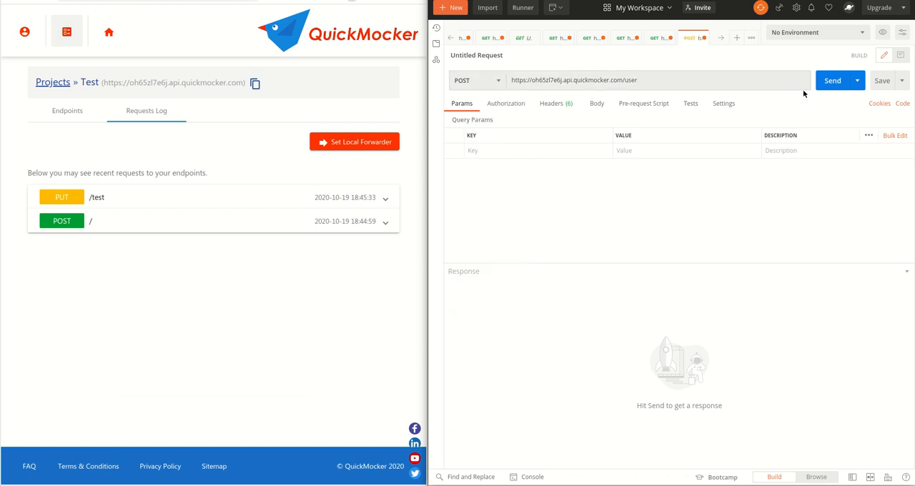
{"action": "left_click", "coordinate": [833, 83]}
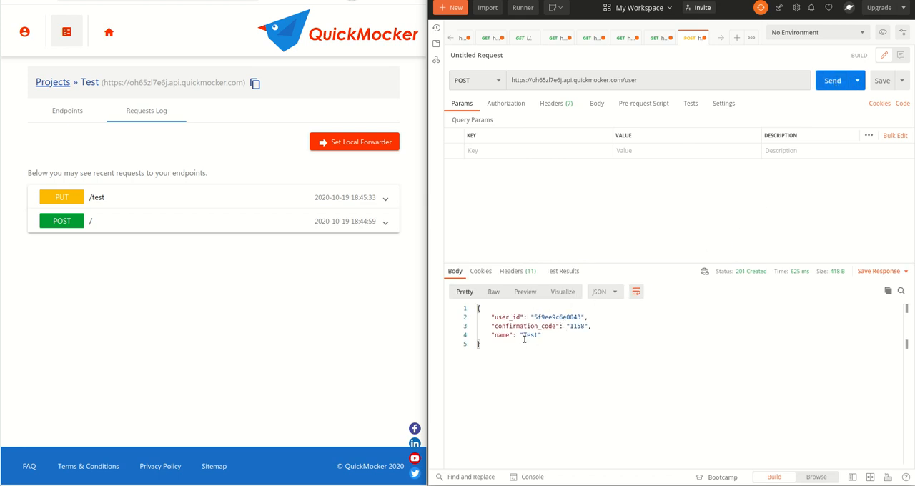
{"action": "double_click", "coordinate": [575, 326]}
- Send a GET request to /user/5f9ee9c6e0042 and compare the ID in the URL with the returned user_id
{"action": "double_click", "coordinate": [562, 316]}
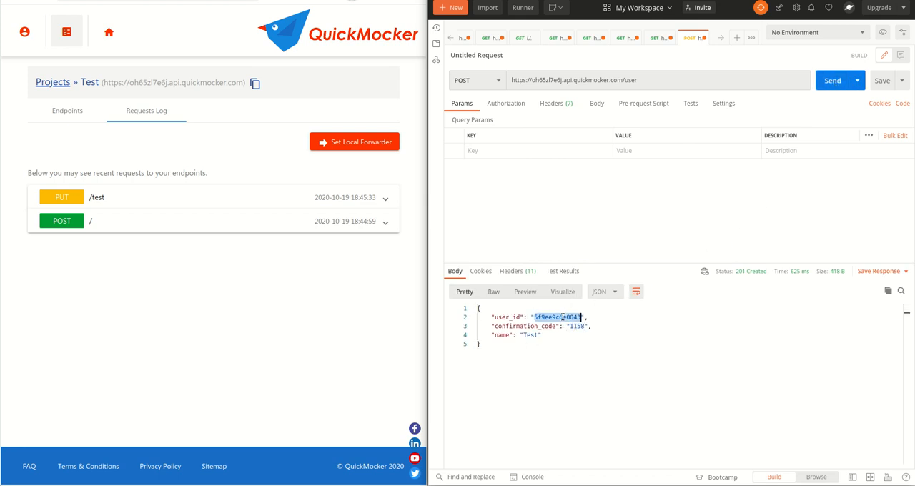
{"action": "left_click", "coordinate": [643, 80]}
{"action": "key", "text": "ctrl+v"}
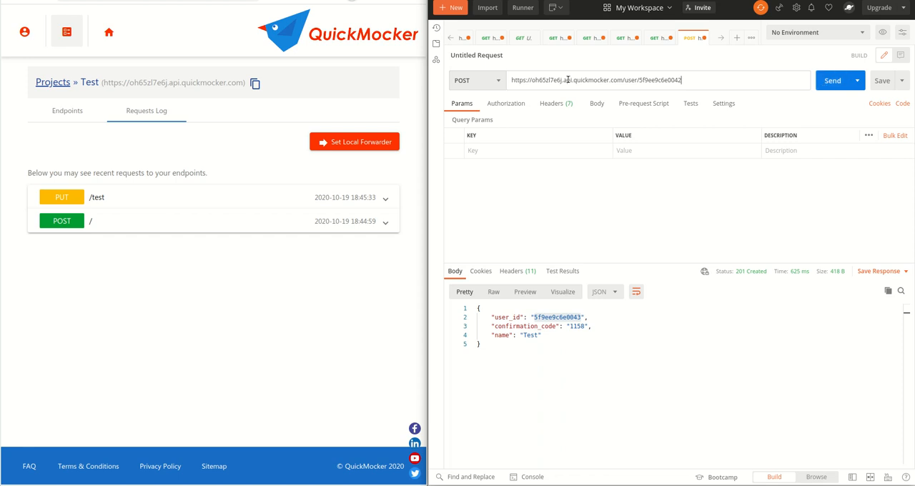
{"action": "left_click", "coordinate": [489, 82]}
{"action": "left_click", "coordinate": [463, 99]}
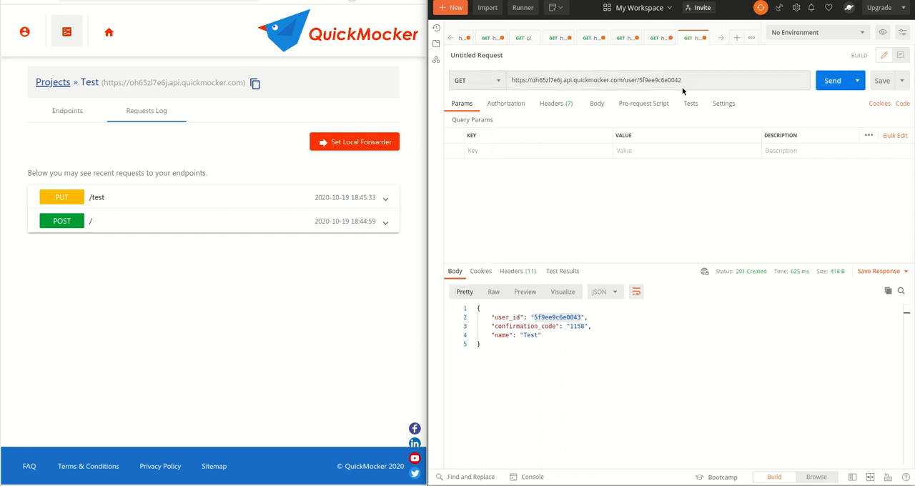
{"action": "left_click", "coordinate": [827, 80]}
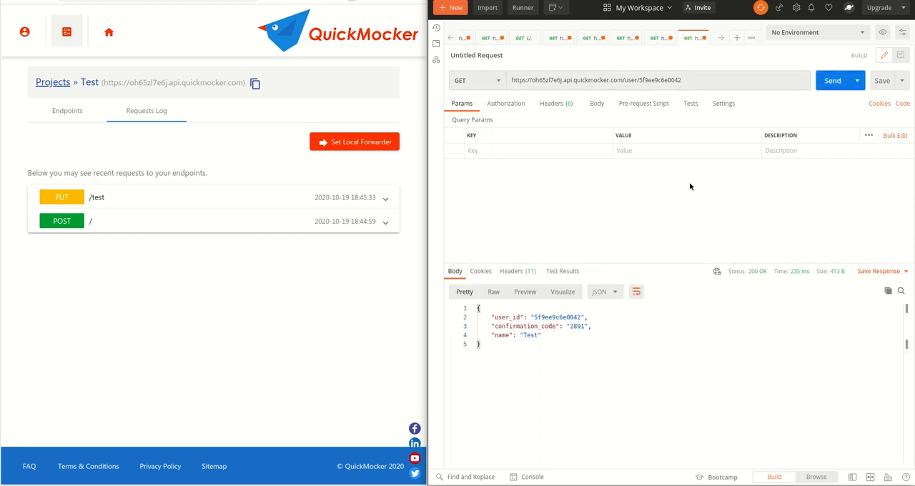
{"action": "double_click", "coordinate": [668, 80]}
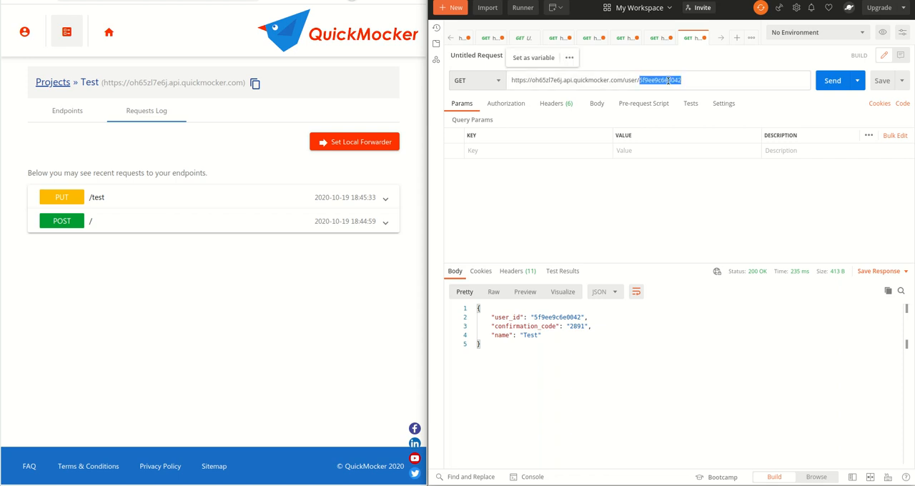
{"action": "double_click", "coordinate": [561, 316]}
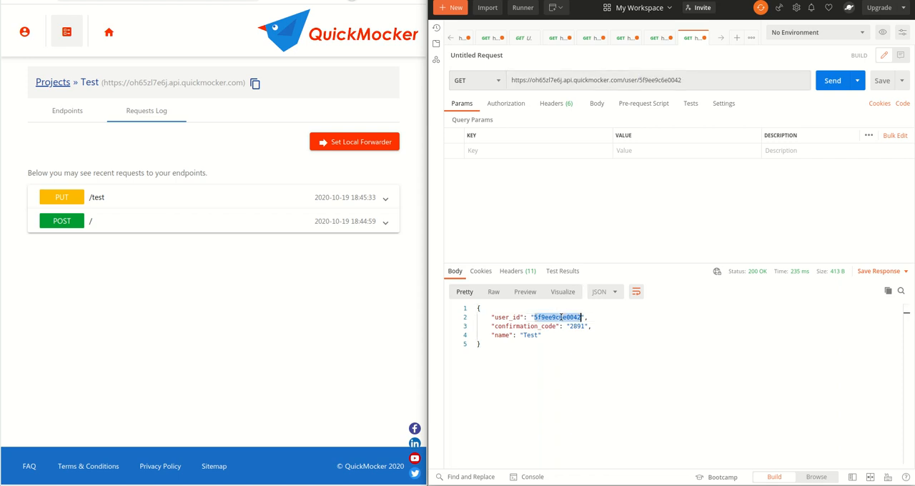
- Send a PUT and a DELETE request to the same /user/5f9ee9c6e0042 URL
{"action": "left_click", "coordinate": [483, 77]}
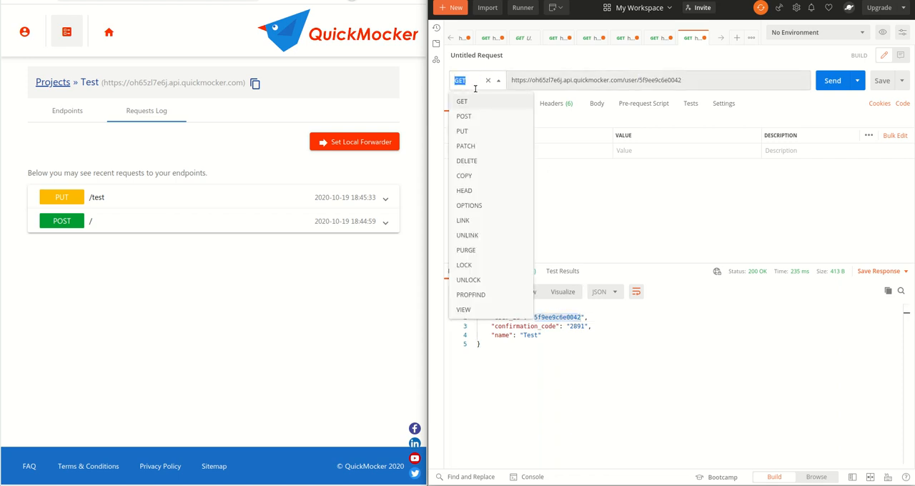
{"action": "left_click", "coordinate": [477, 133]}
{"action": "left_click", "coordinate": [833, 80]}
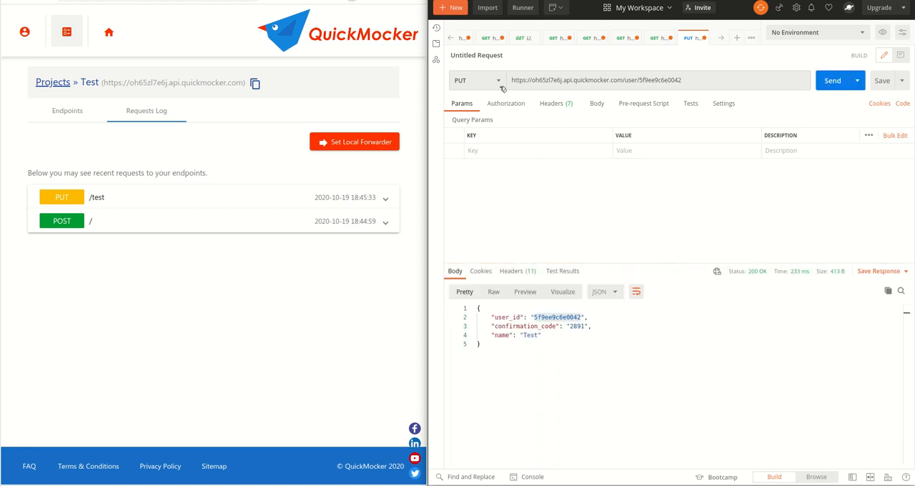
{"action": "left_click", "coordinate": [479, 80]}
{"action": "left_click", "coordinate": [483, 161]}
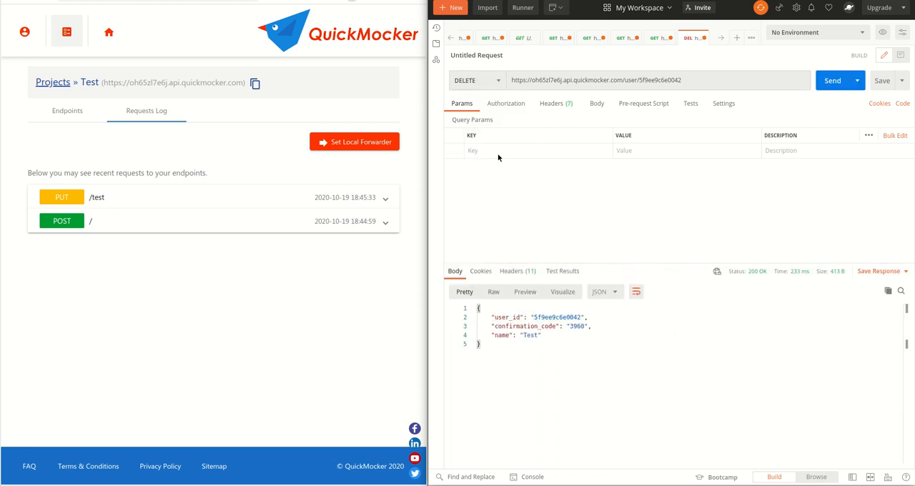
{"action": "left_click", "coordinate": [845, 79]}
- Send a GET request to /user/demo1 and check the name in the response
{"action": "left_click", "coordinate": [472, 83]}
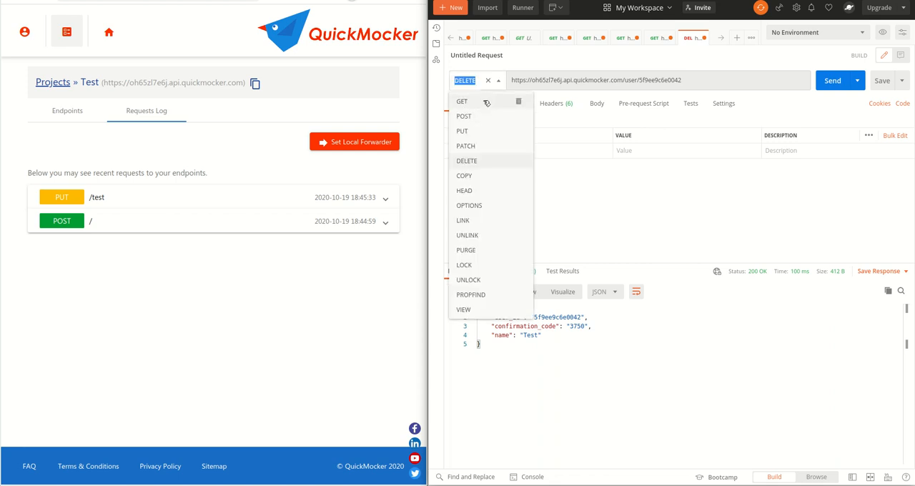
{"action": "left_click", "coordinate": [486, 103]}
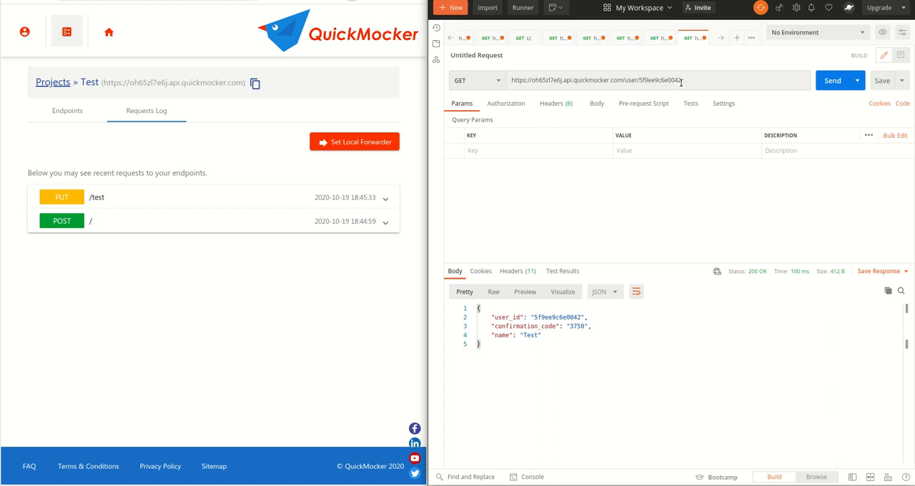
{"action": "double_click", "coordinate": [671, 80]}
{"action": "type", "text": "demo"}
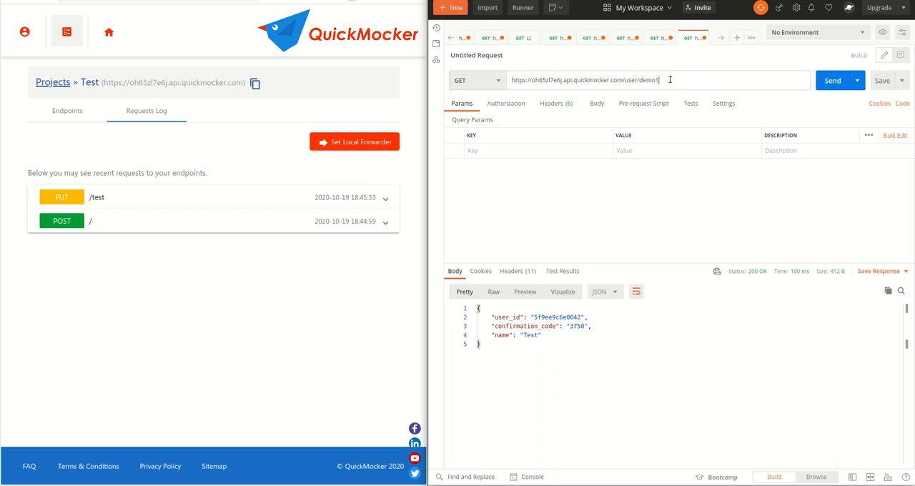
{"action": "type", "text": "1"}
{"action": "left_click", "coordinate": [832, 81]}
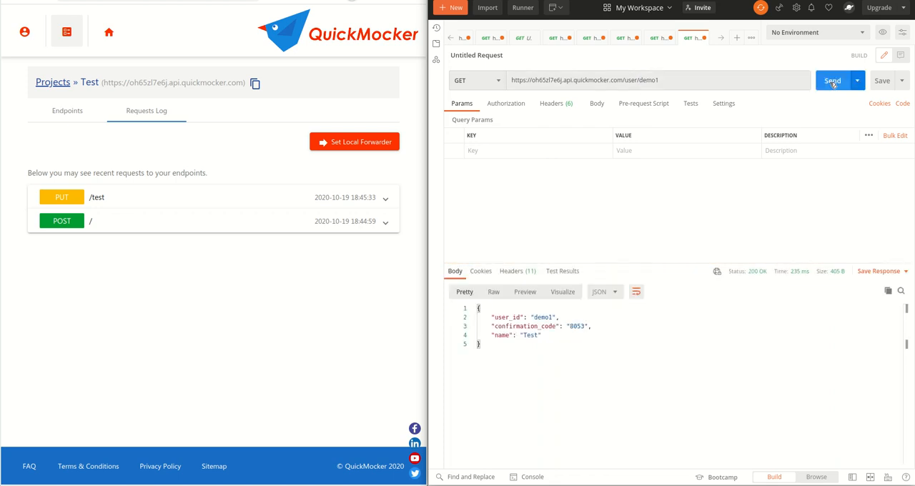
{"action": "double_click", "coordinate": [533, 338]}
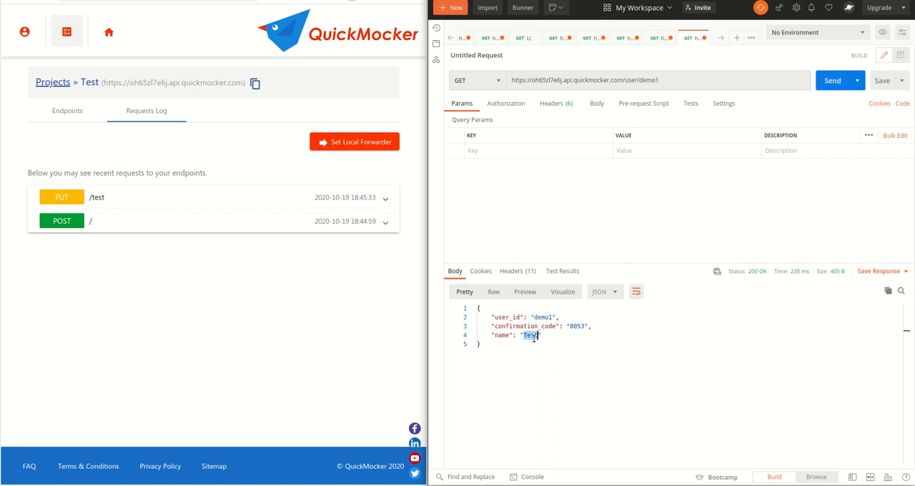
- Move the /user/demo1 endpoint above the dynamic user endpoint, then resend the GET request and check the returned name
{"action": "left_click", "coordinate": [55, 112]}
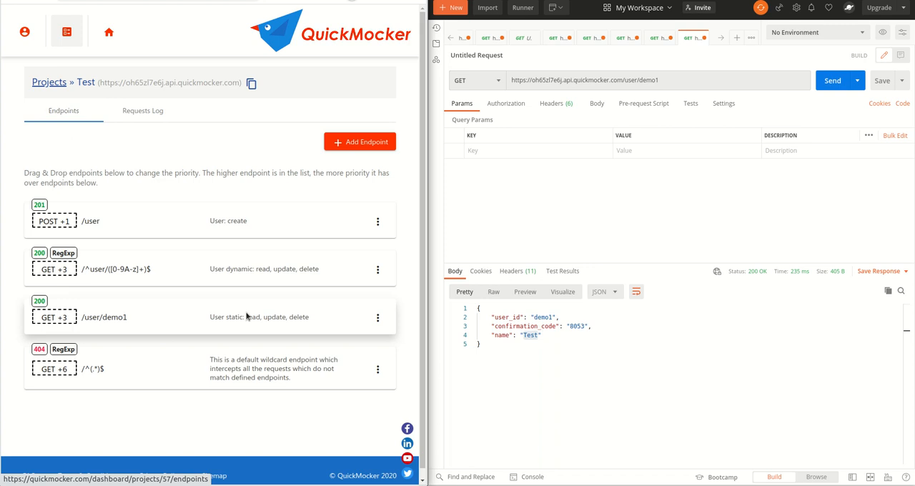
{"action": "left_click_drag", "start_coordinate": [246, 300], "coordinate": [245, 268]}
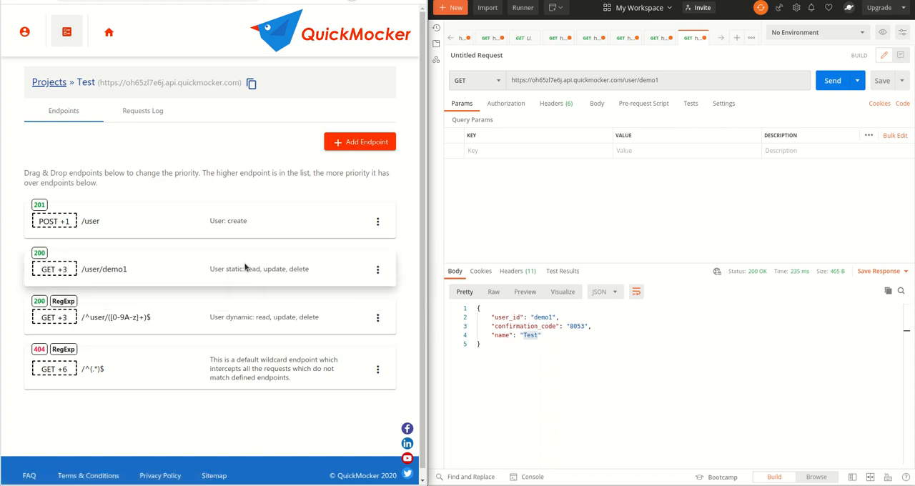
{"action": "left_click", "coordinate": [789, 81]}
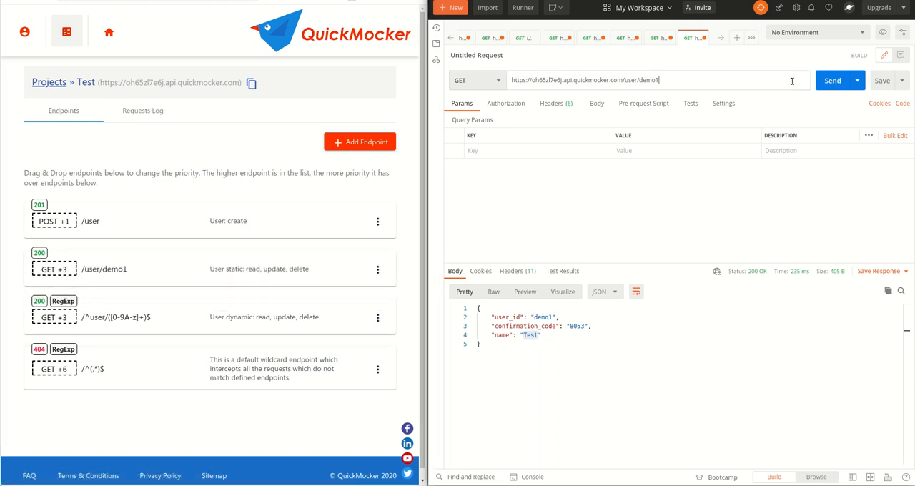
{"action": "left_click", "coordinate": [832, 83]}
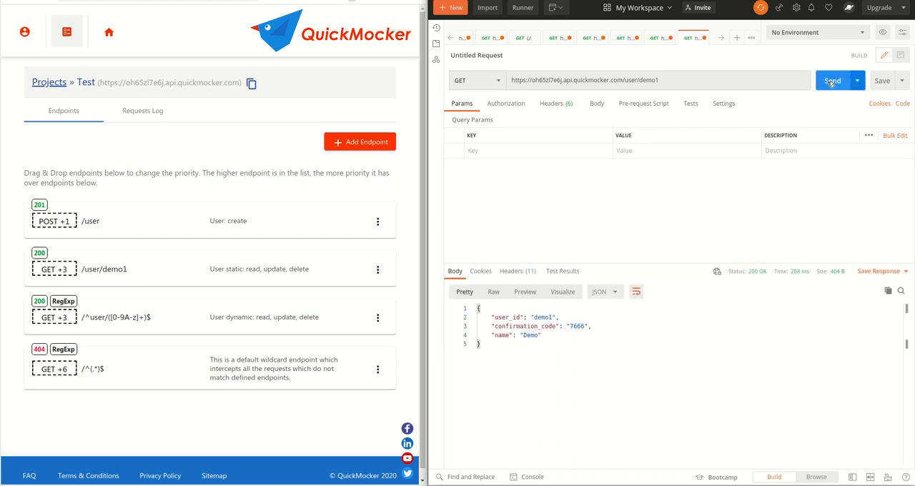
{"action": "double_click", "coordinate": [526, 335]}
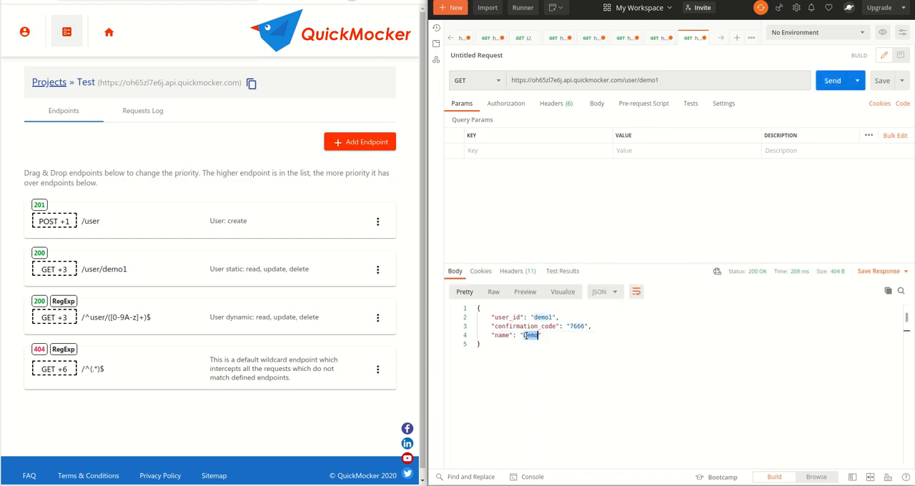
- Review the requests log for the requests sent to the endpoints and recheck the name in the last response
{"action": "left_click", "coordinate": [157, 119]}
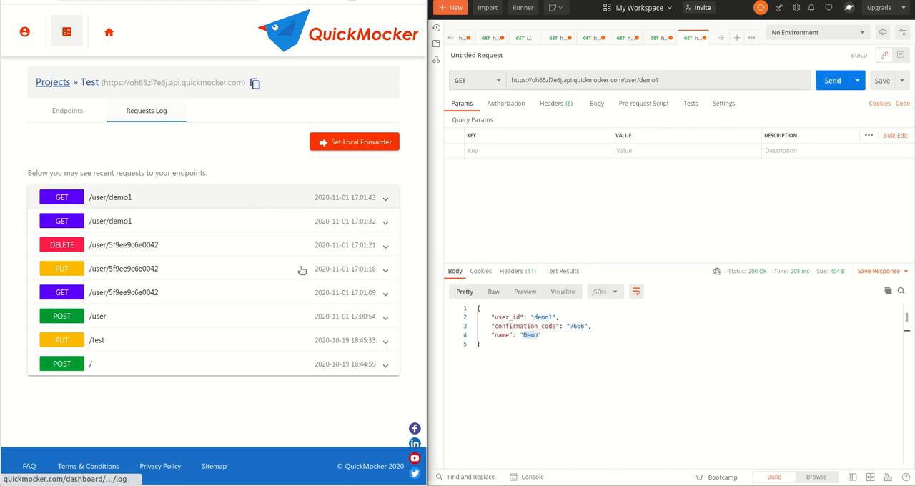
{"action": "double_click", "coordinate": [529, 335]}
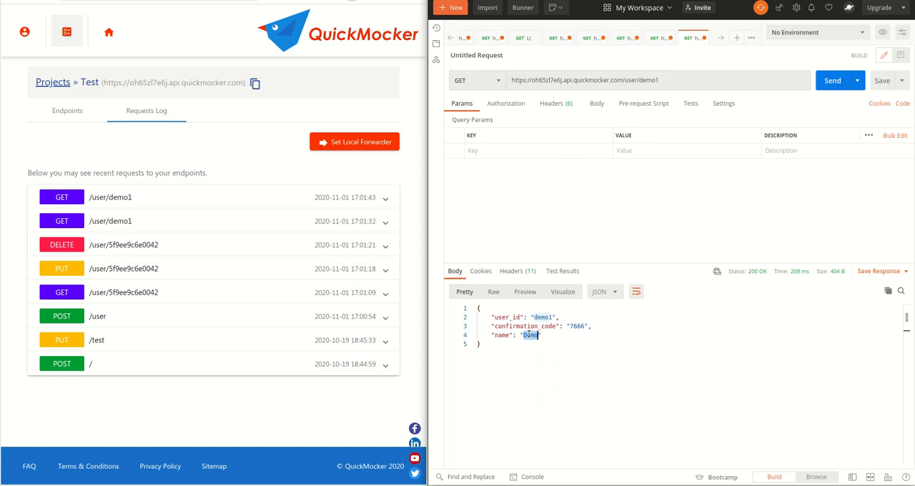
{"action": "left_click", "coordinate": [247, 146]}
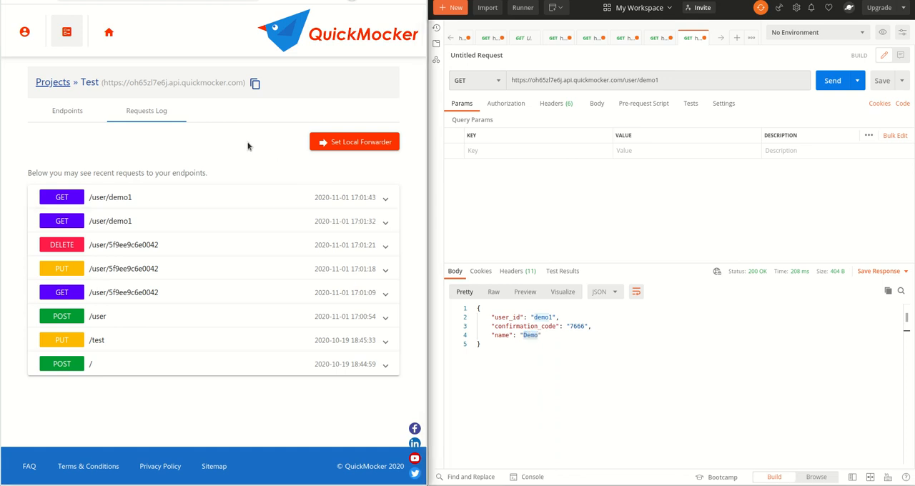